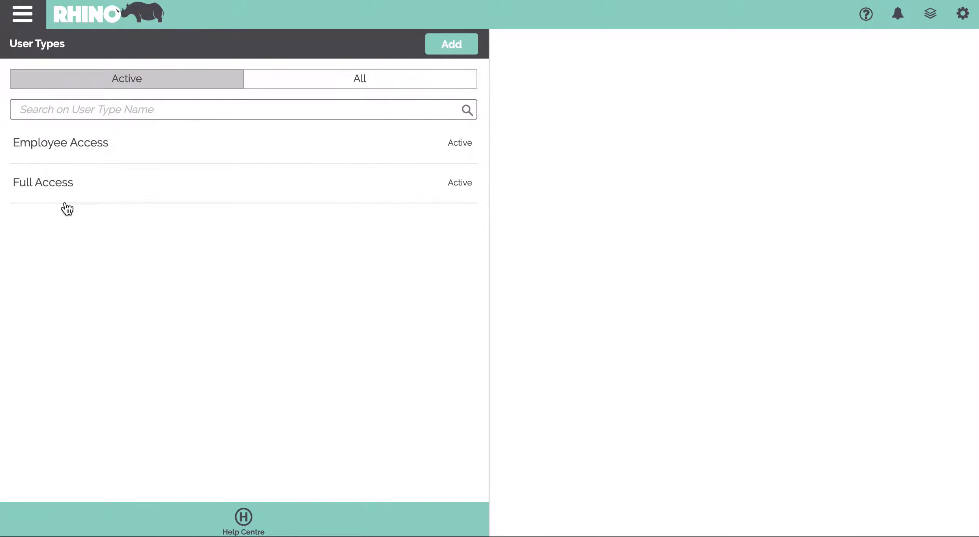
- Open the Full Access user type for editing and enable its Expenses and Dashboard features
left_click(52, 186)
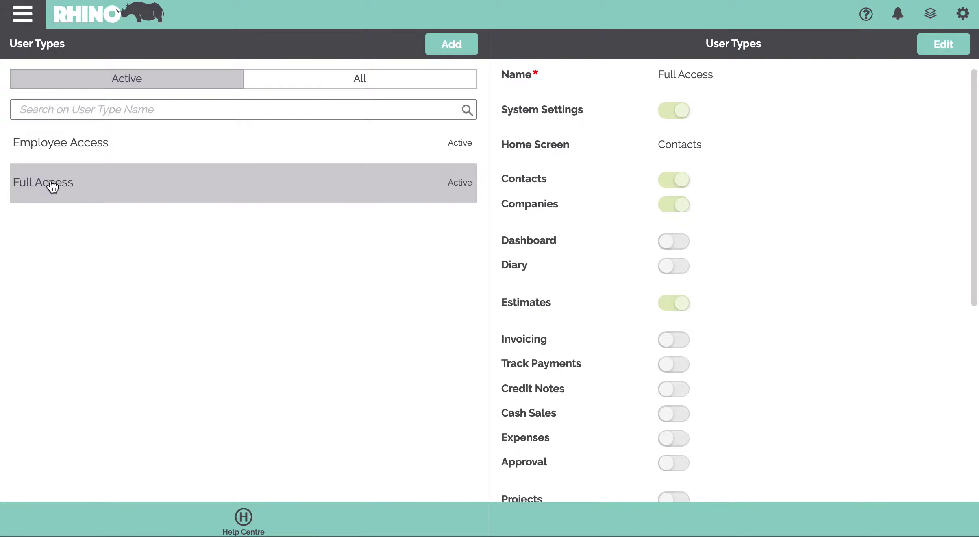
left_click(942, 48)
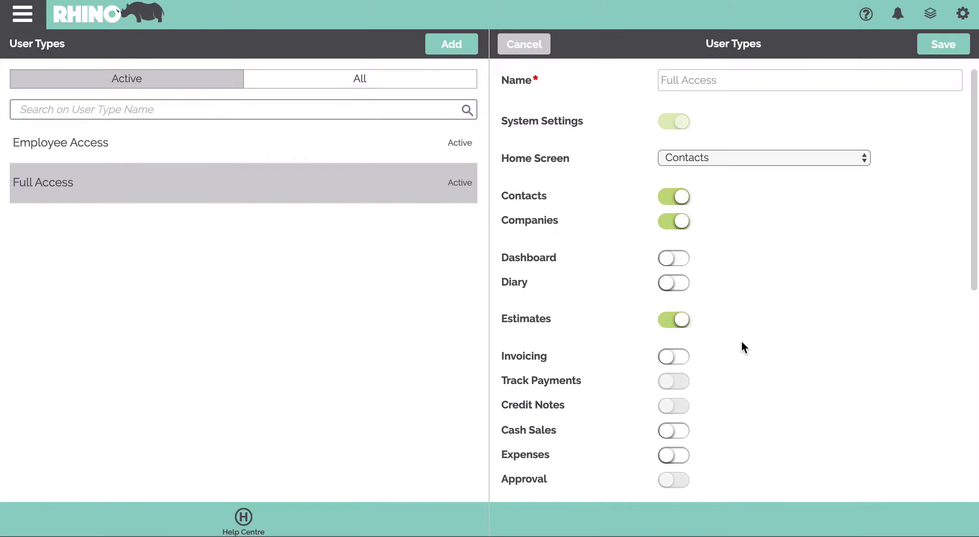
left_click(684, 459)
left_click(687, 266)
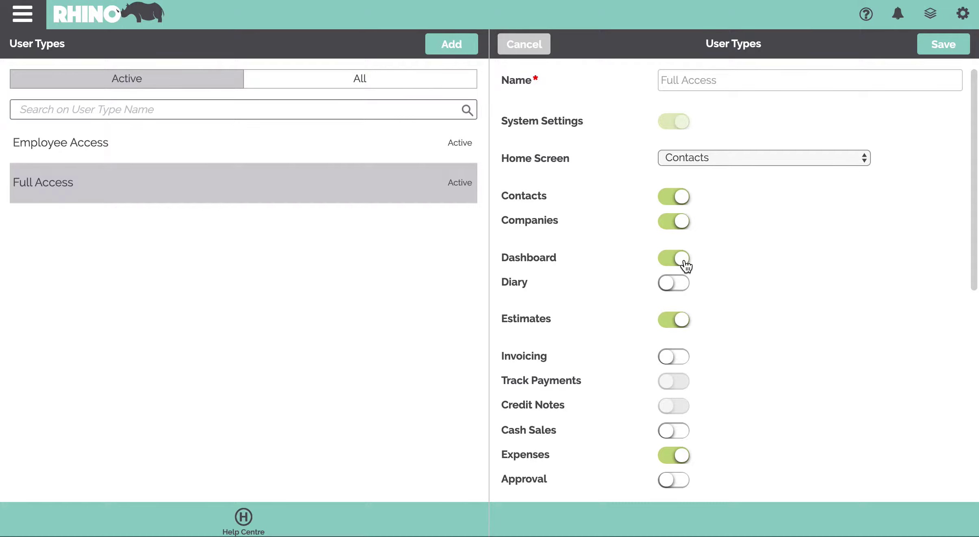
- Set the Full Access user type's home screen to Dashboard and save the user type
left_click(726, 157)
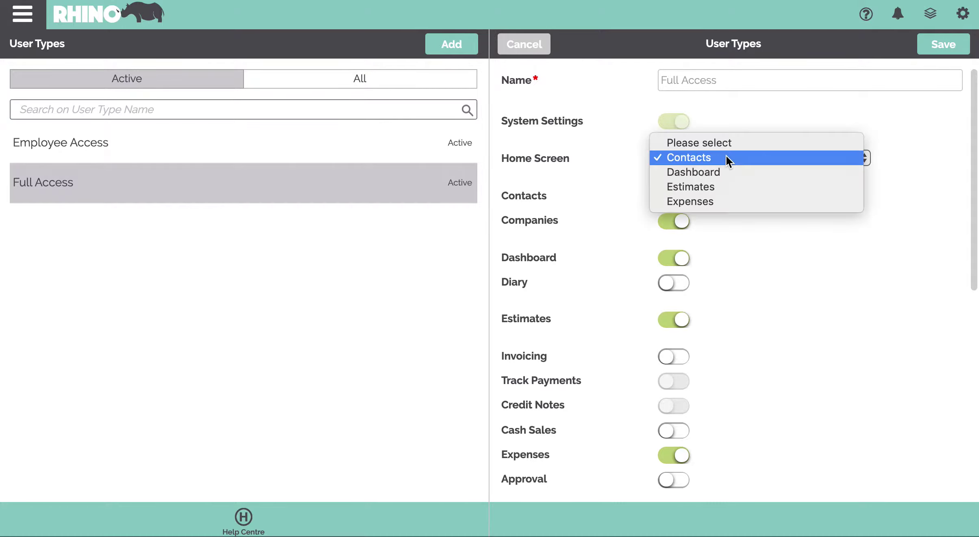
left_click(723, 172)
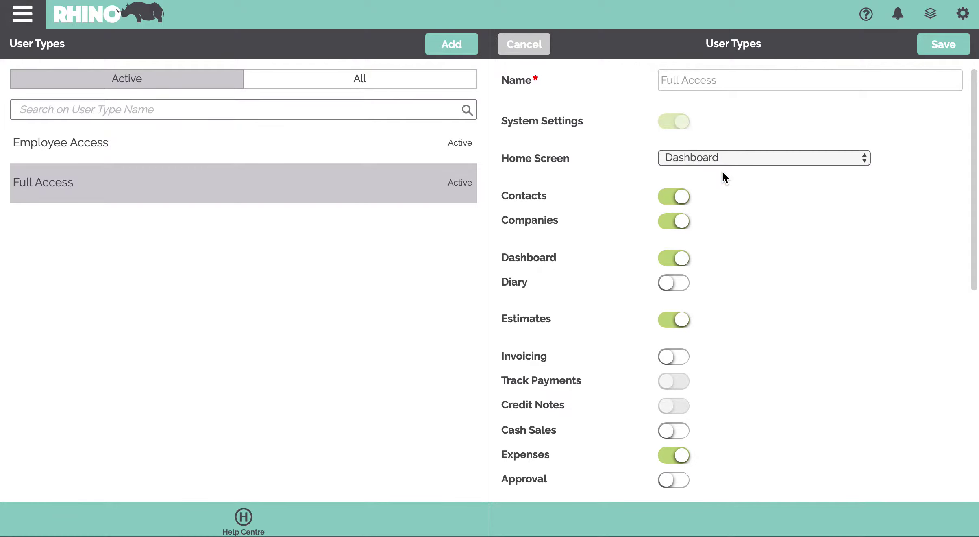
left_click(961, 50)
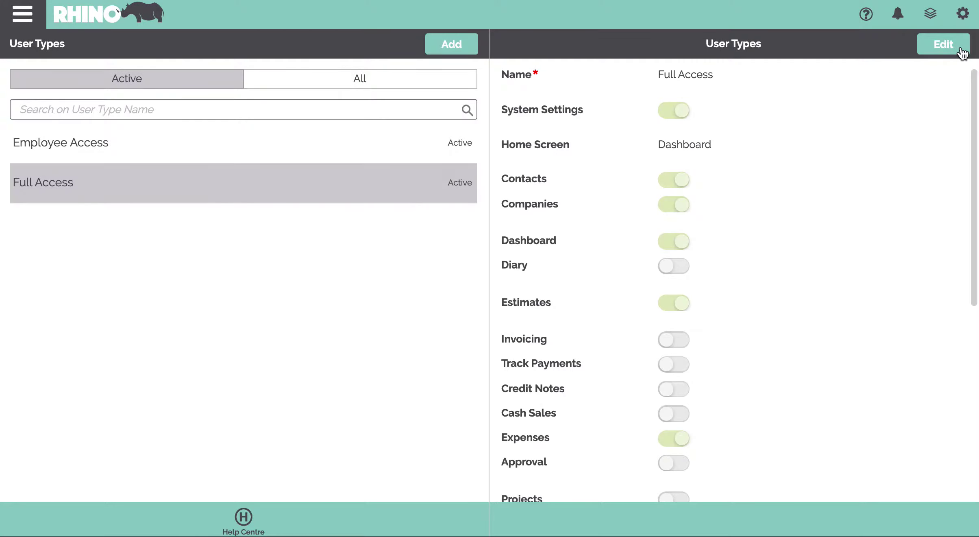
- Start a new expense from the dashboard with type Accomodation, a total cost of 100 and a VAT amount of 20
left_click(98, 19)
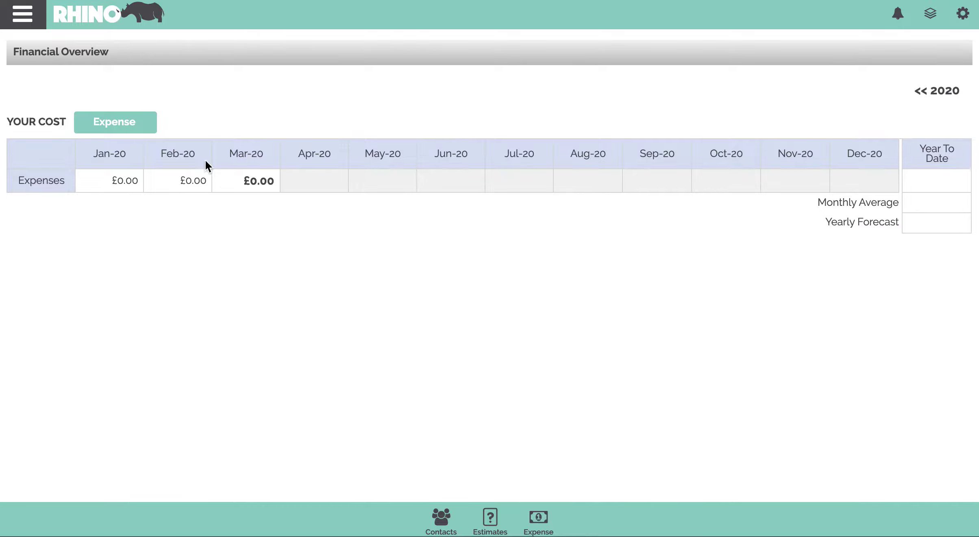
left_click(102, 128)
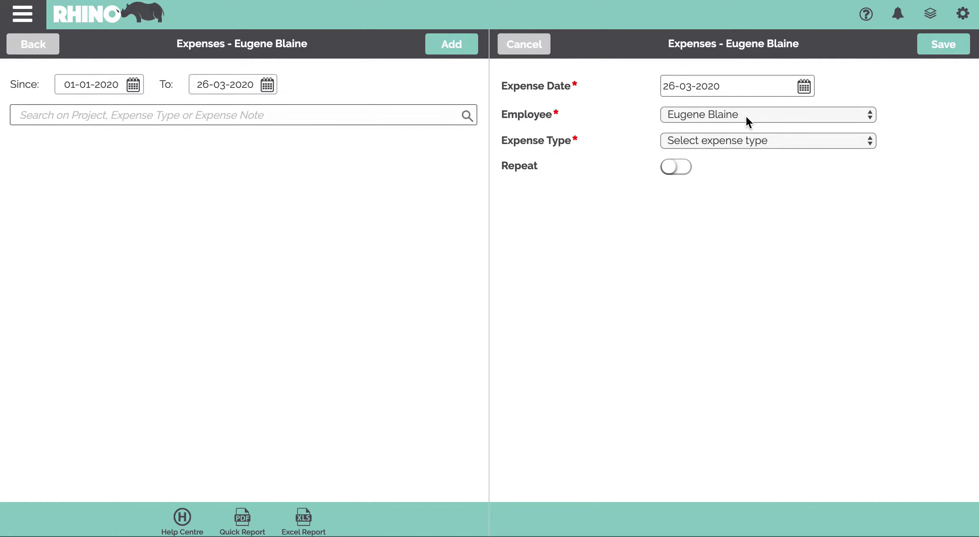
left_click(745, 142)
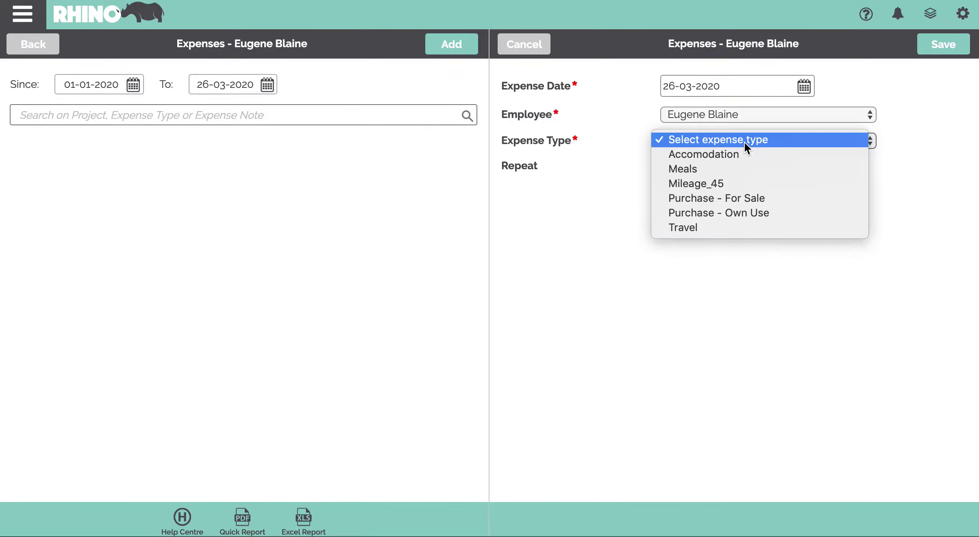
left_click(724, 159)
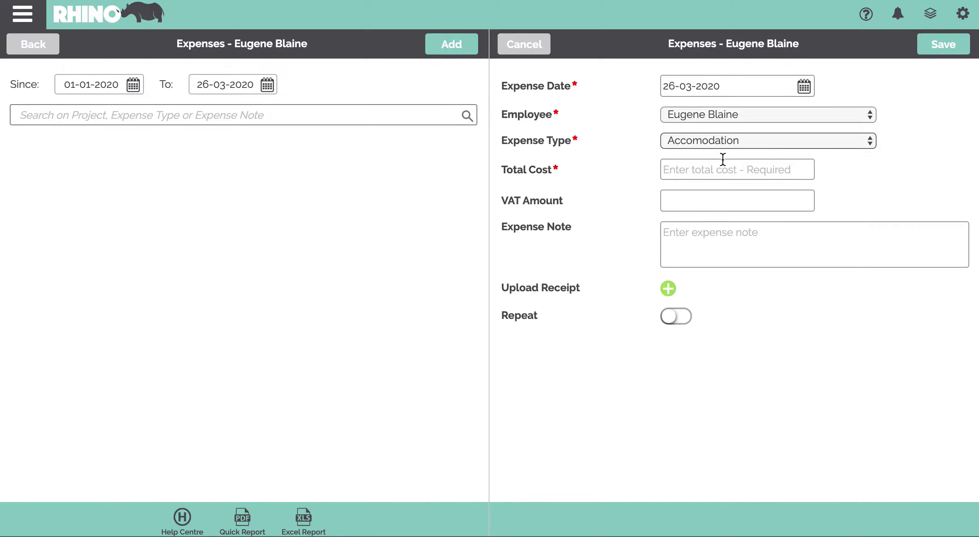
left_click(695, 169)
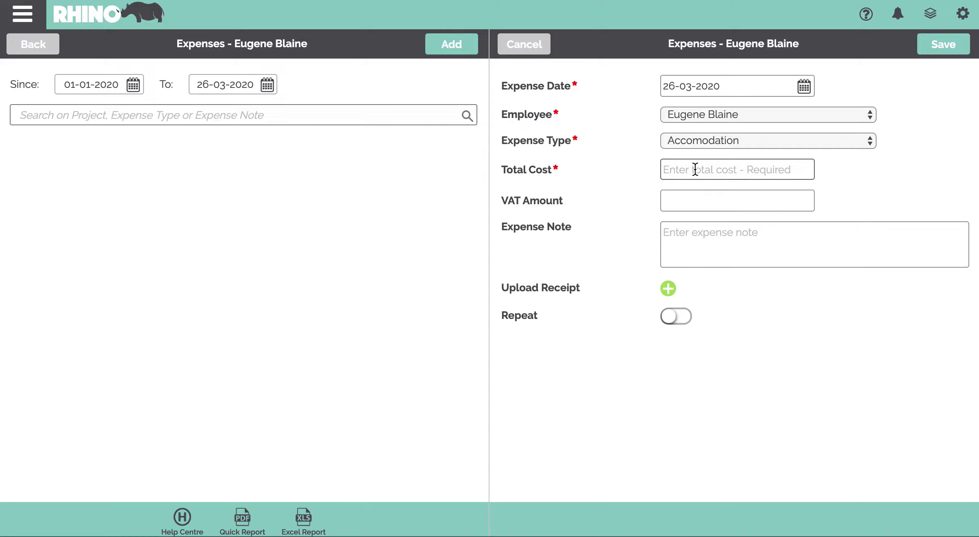
type("100")
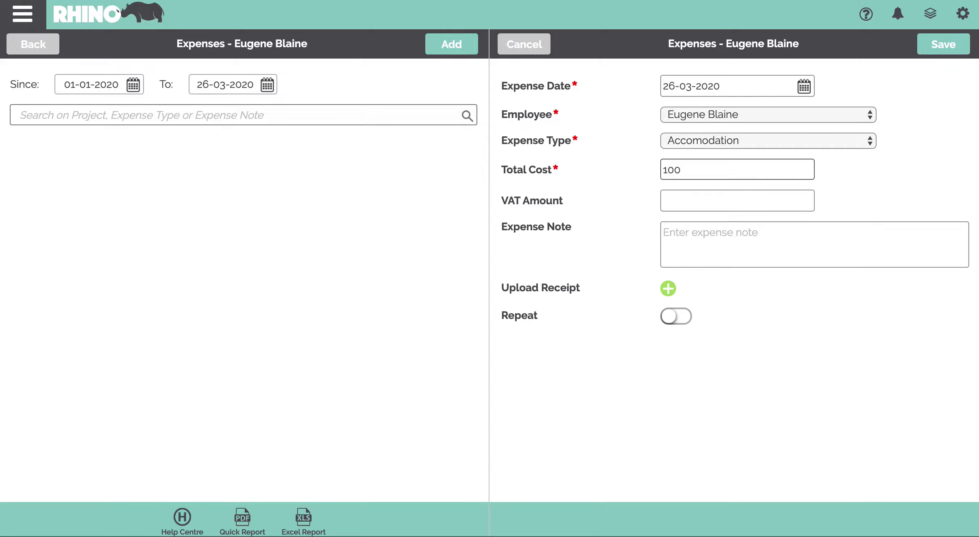
left_click(691, 200)
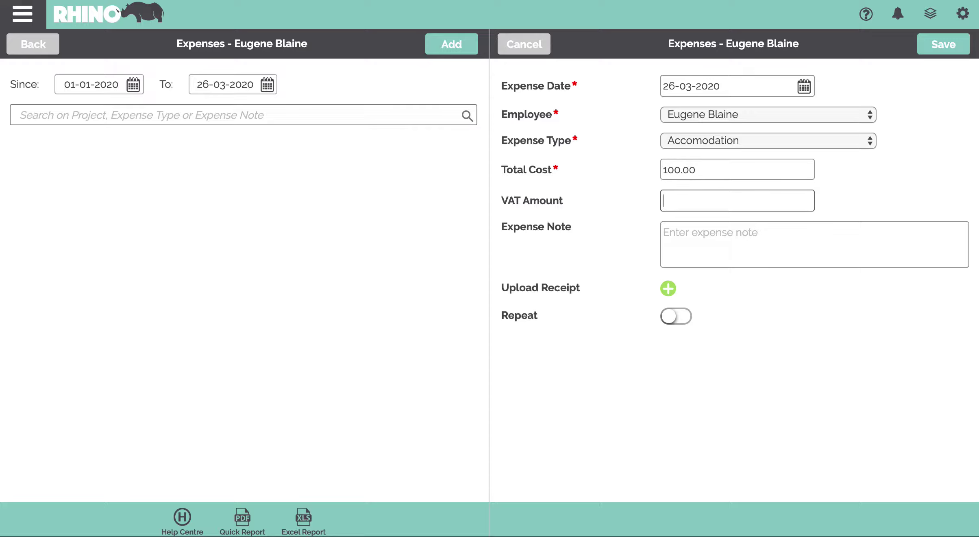
type("20")
left_click(687, 243)
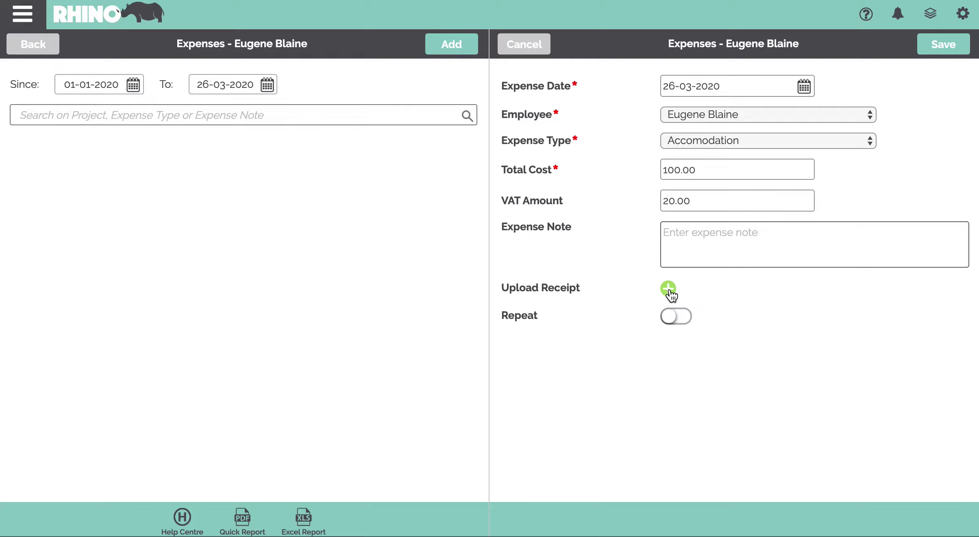
left_click(686, 324)
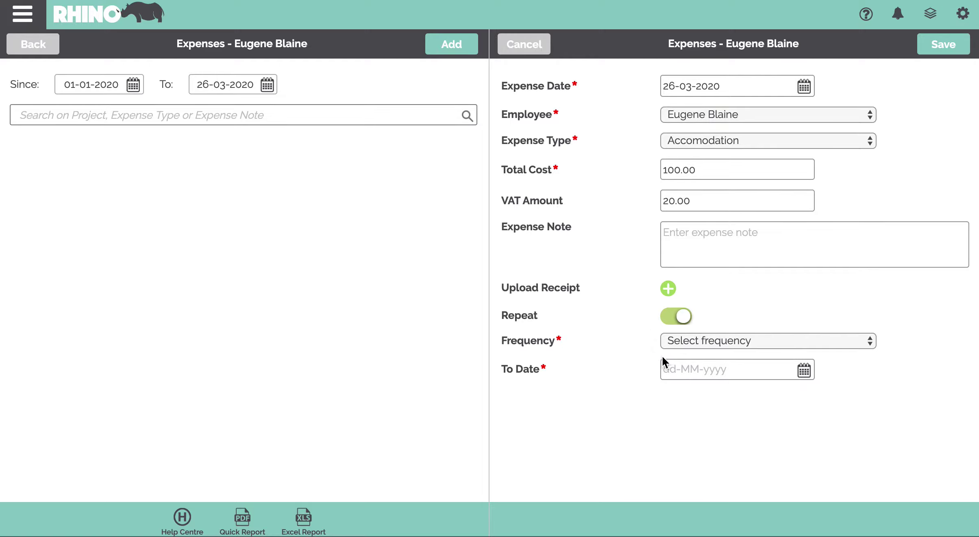
left_click(699, 341)
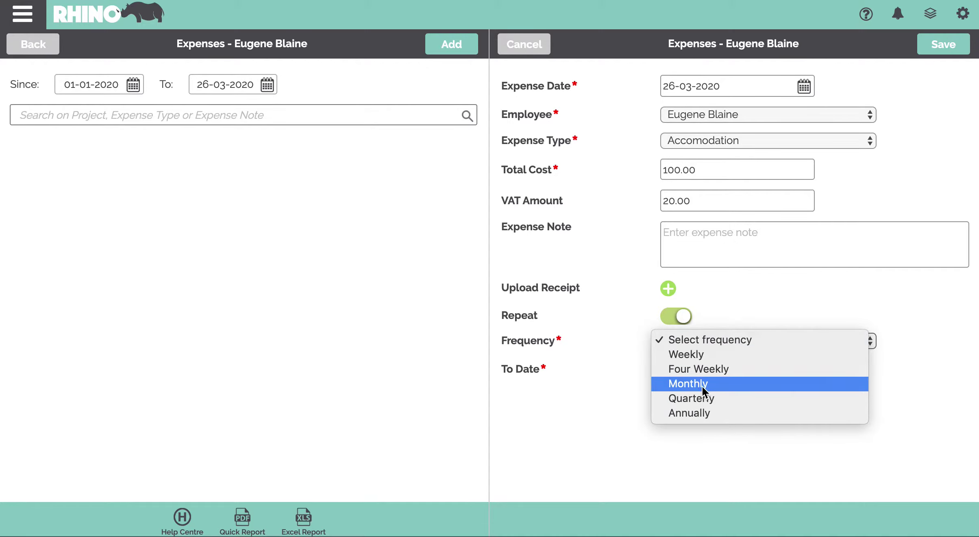
left_click(584, 380)
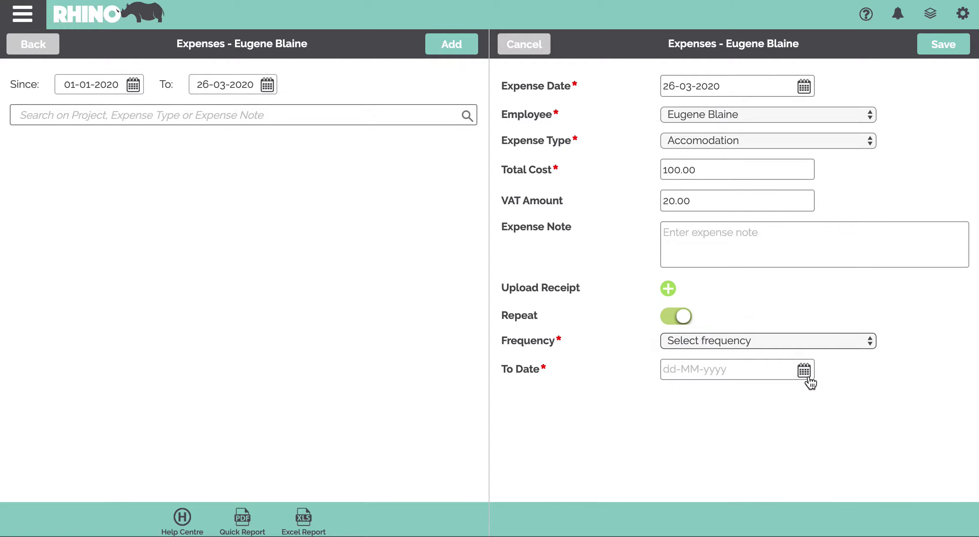
left_click(669, 321)
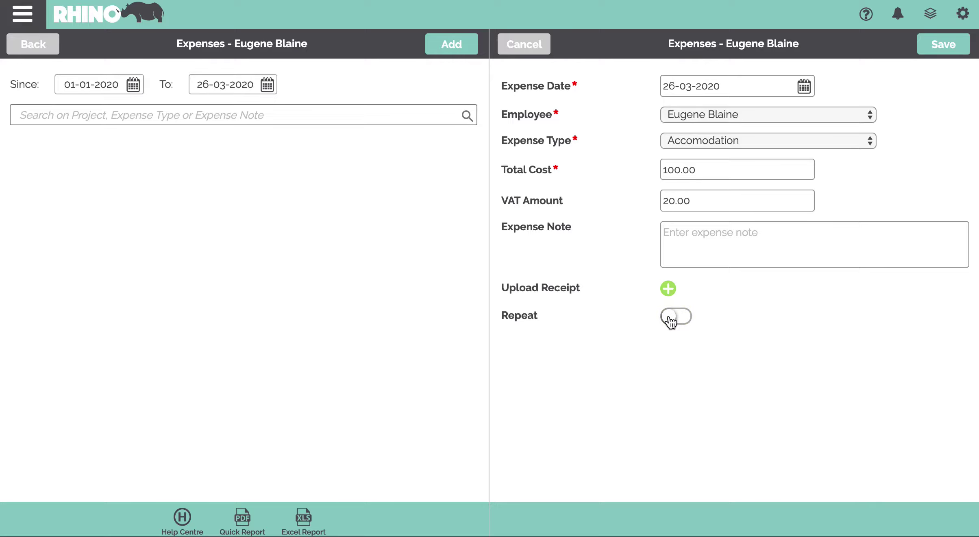
- Save the accommodation expense without attaching a receipt and return to the financial overview
left_click(947, 46)
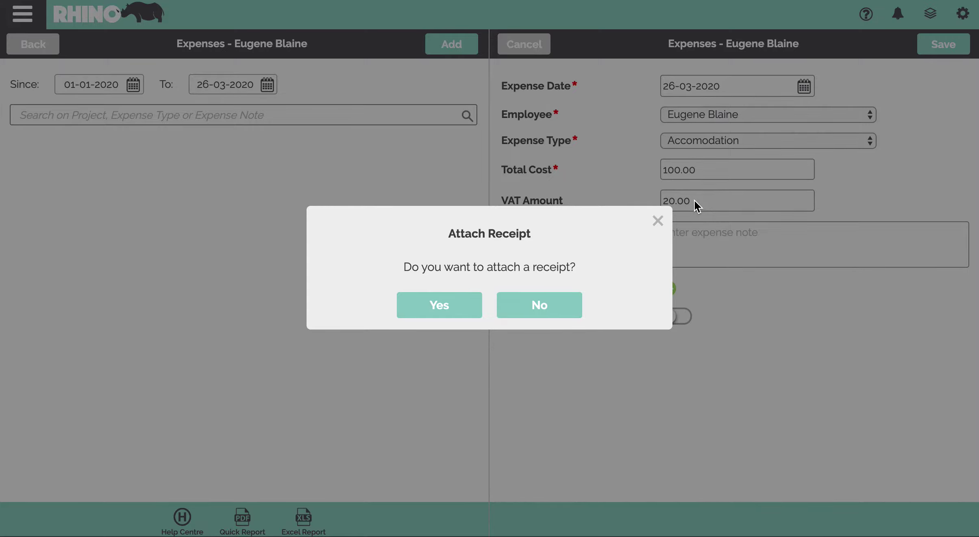
left_click(555, 309)
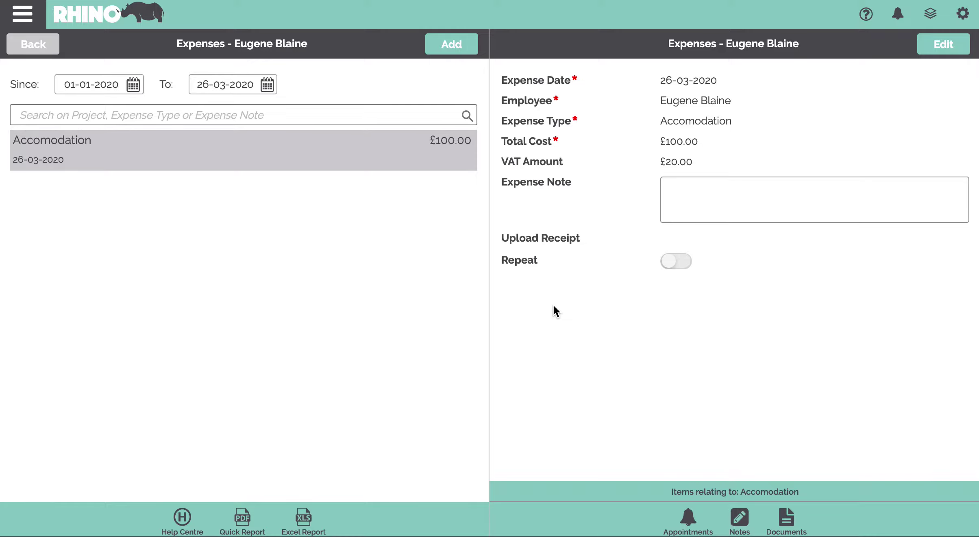
left_click(32, 45)
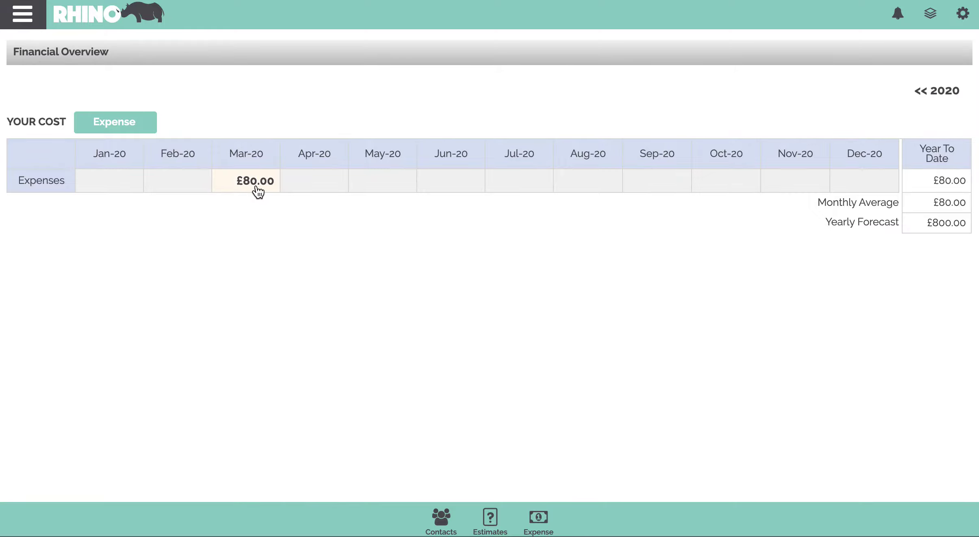
- Add and save a Mileage_45 expense of 135 units, and return to the dashboard
left_click(138, 131)
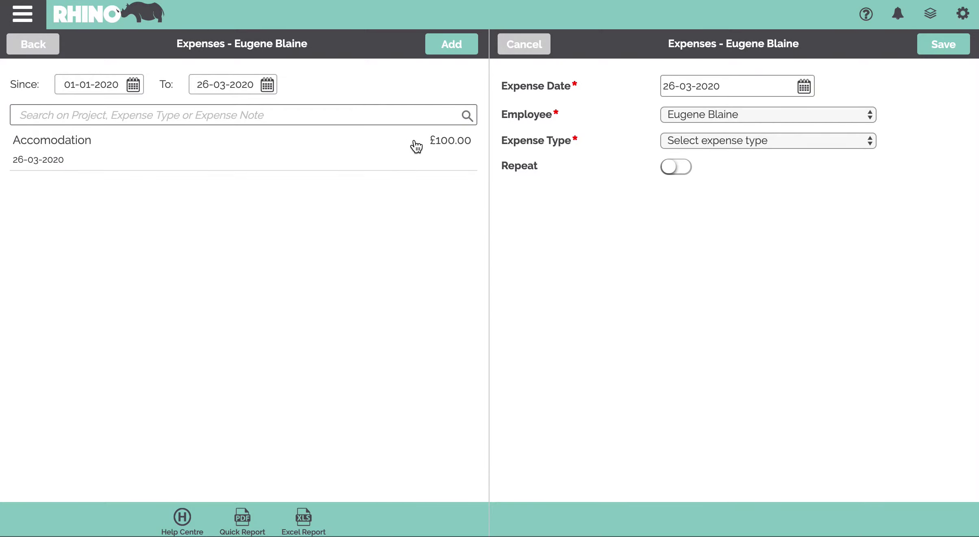
left_click(740, 140)
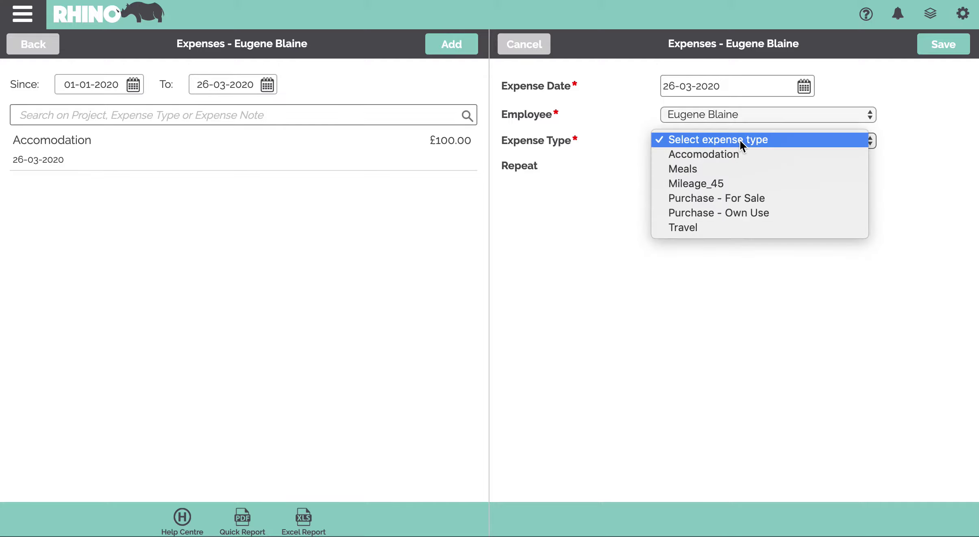
left_click(730, 183)
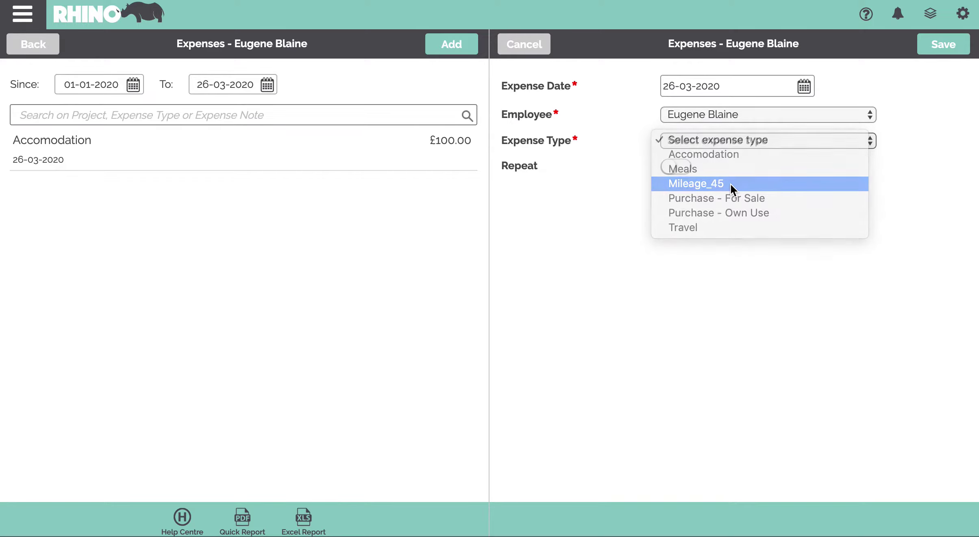
left_click(711, 169)
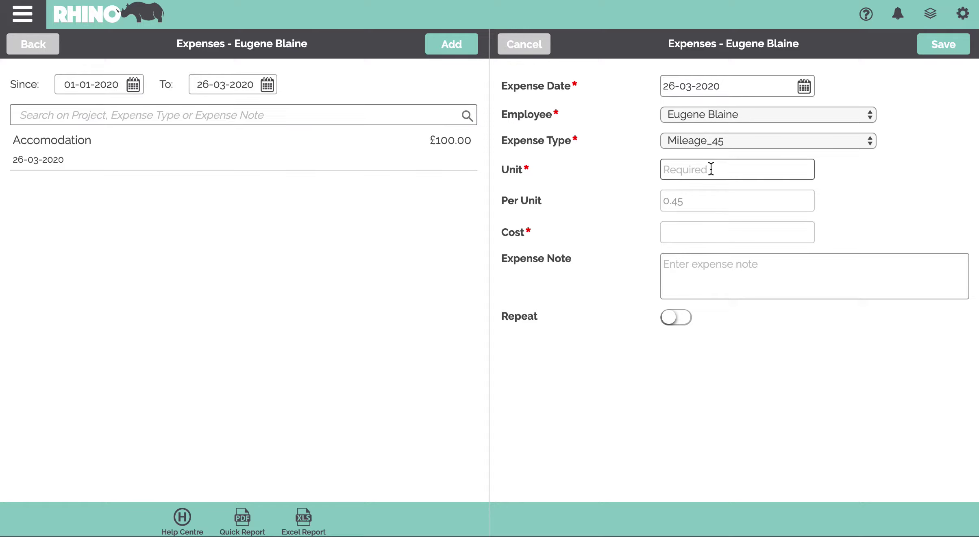
type("135")
key("Tab")
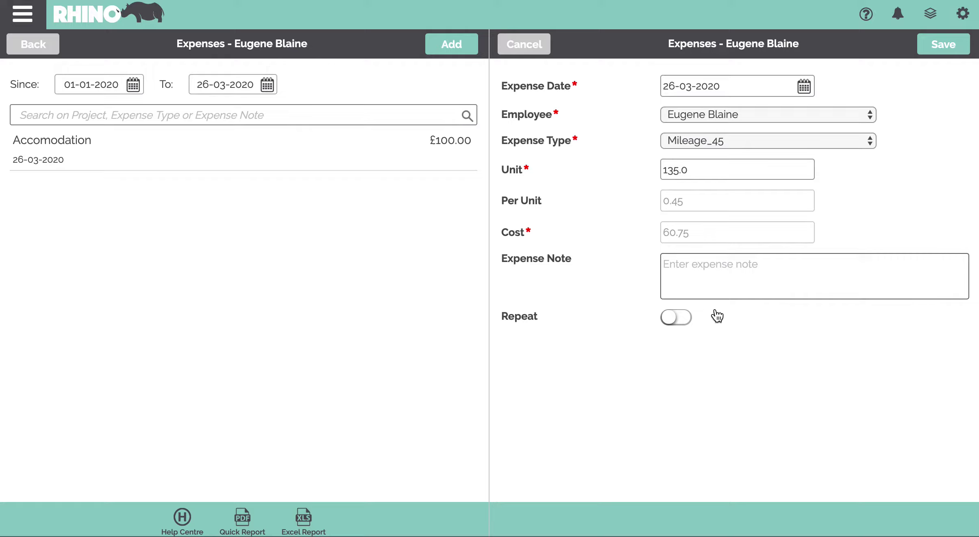
left_click(952, 48)
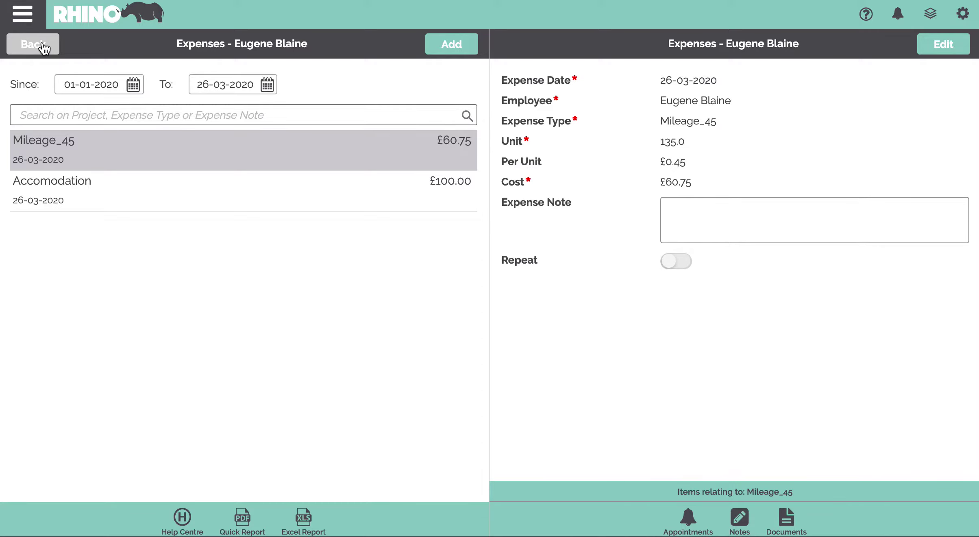
left_click(99, 17)
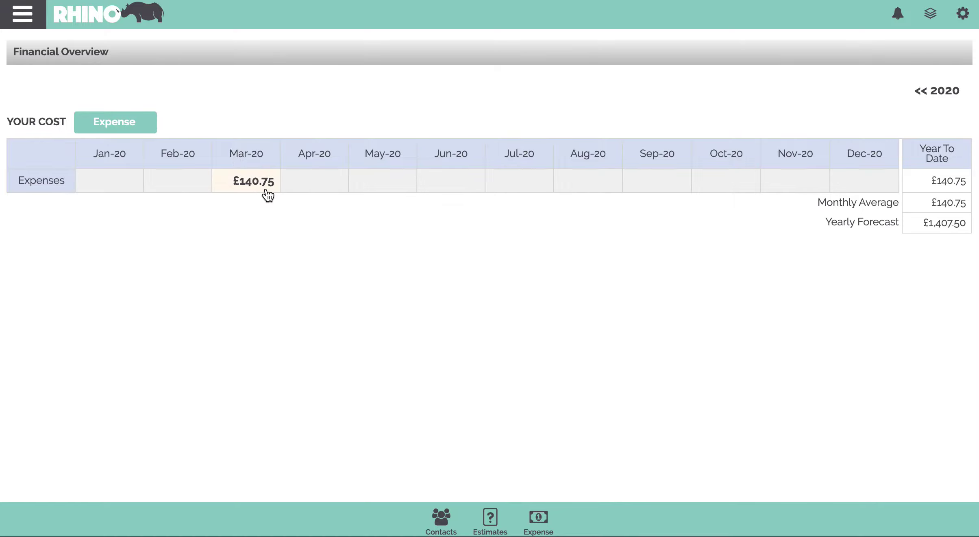
- Delete the Purchase - Own Use expense type from the system's expense types
left_click(29, 18)
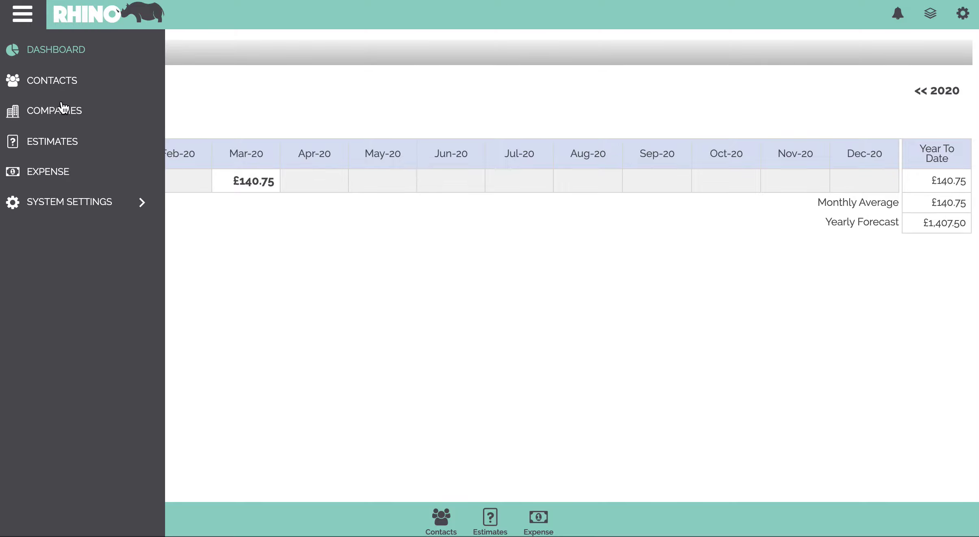
left_click(72, 201)
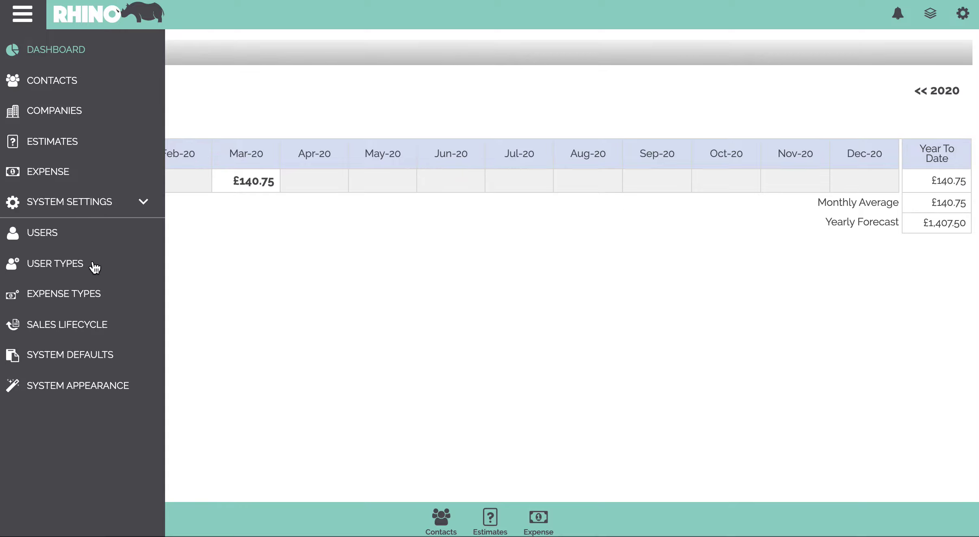
left_click(79, 296)
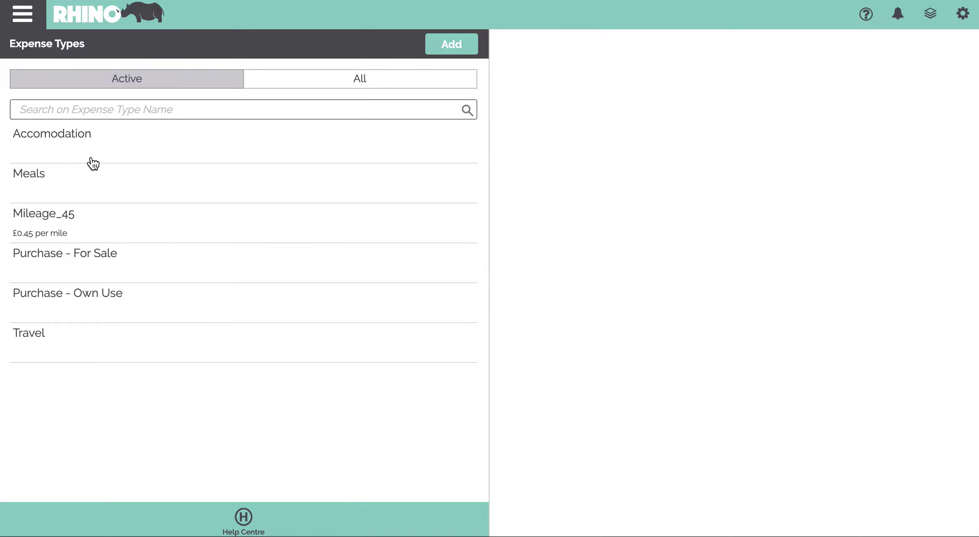
left_click(115, 295)
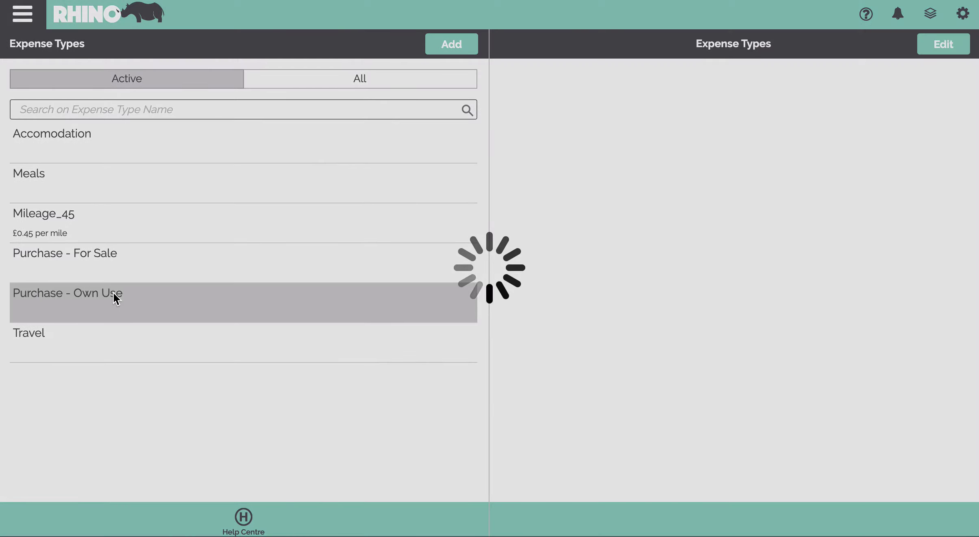
left_click(944, 44)
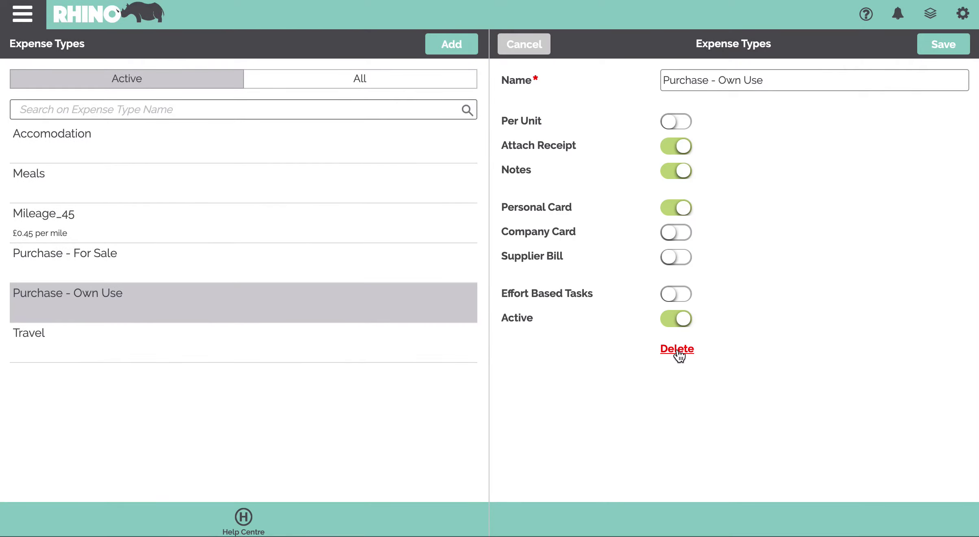
left_click(678, 350)
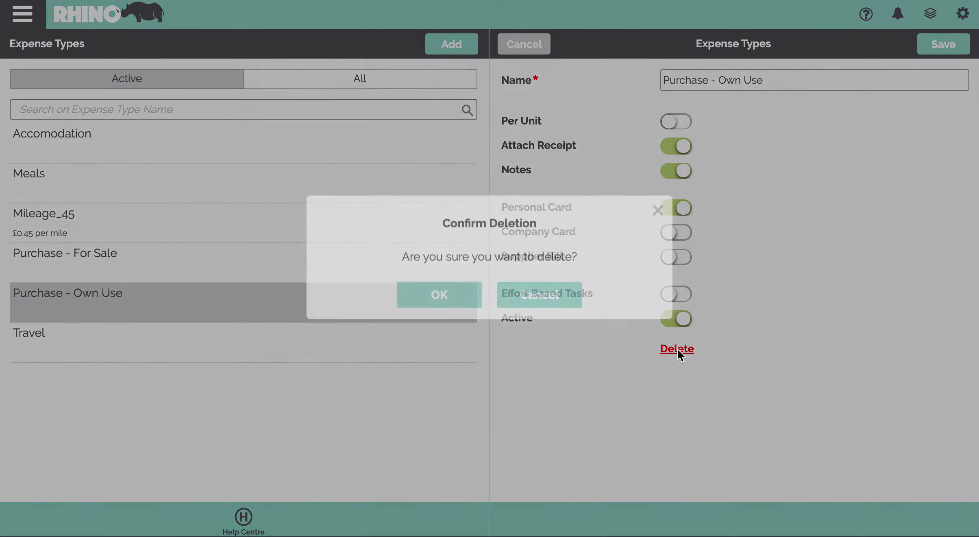
left_click(442, 309)
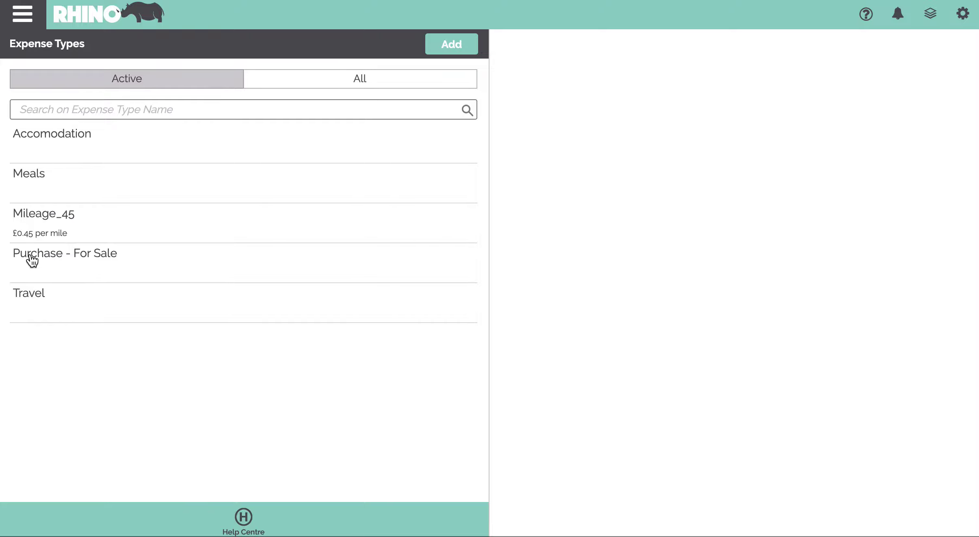
- Review the Purchase - For Sale expense type, and examine the Accomodation type's editable tax, receipt and payment settings without saving changes
left_click(123, 264)
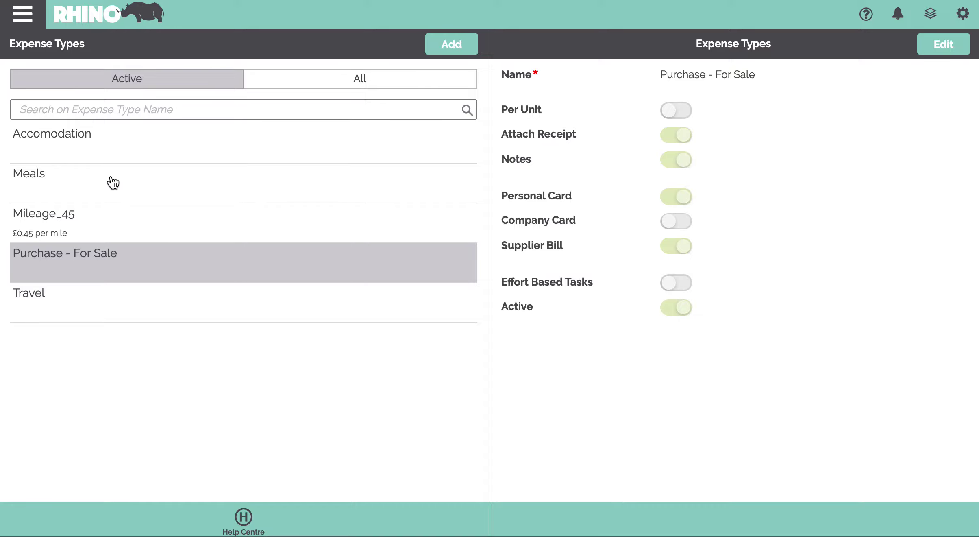
left_click(143, 143)
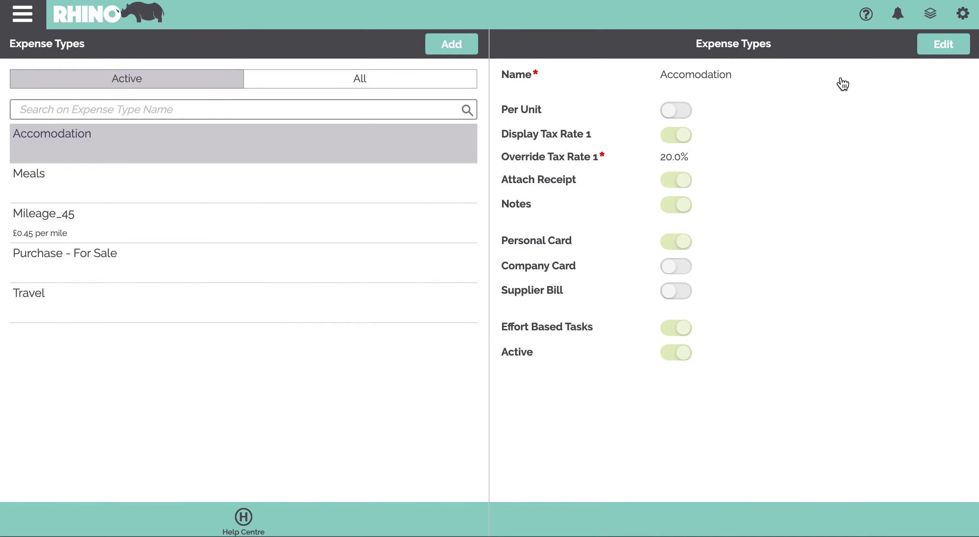
left_click(941, 48)
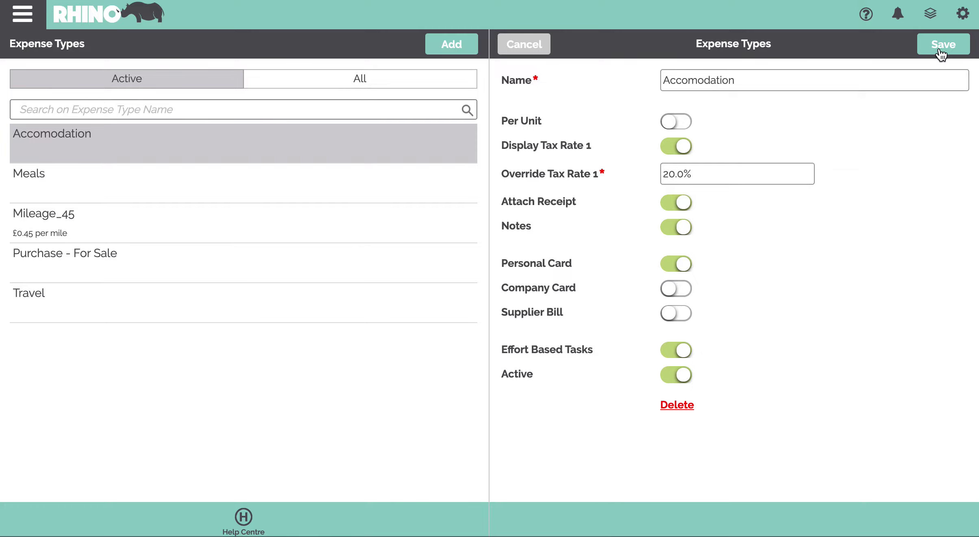
left_click(515, 48)
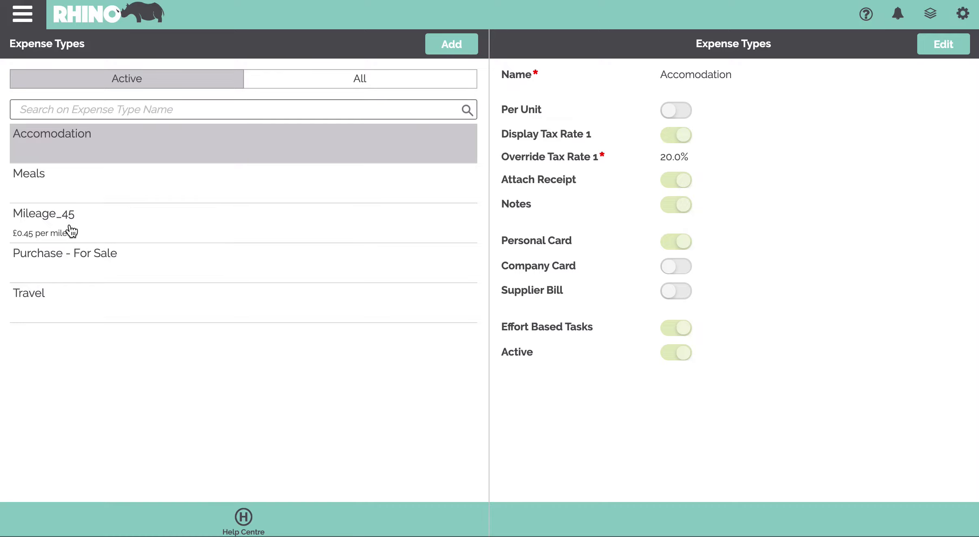
- Examine the Mileage_45 expense type's editable per-unit multiplier, description and payment options, and leave without saving changes
left_click(73, 231)
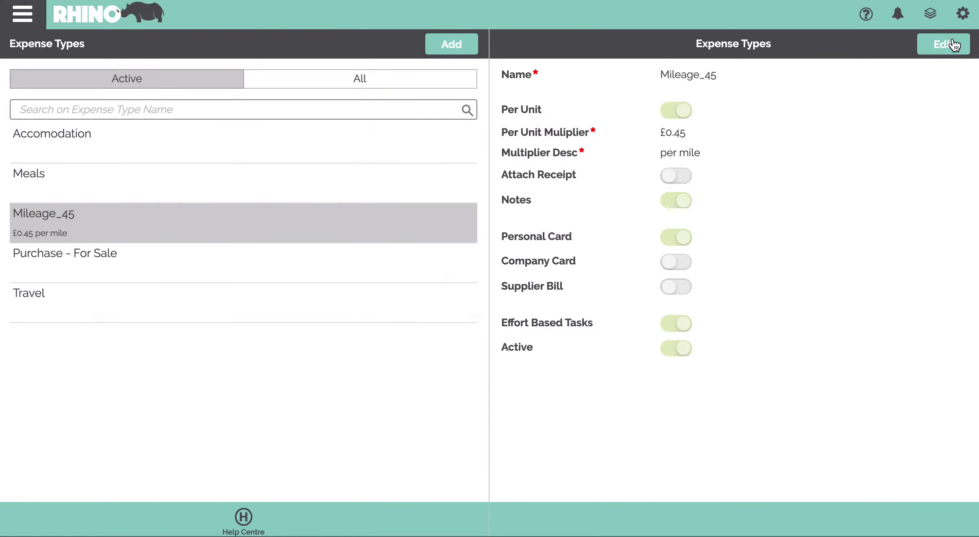
left_click(953, 44)
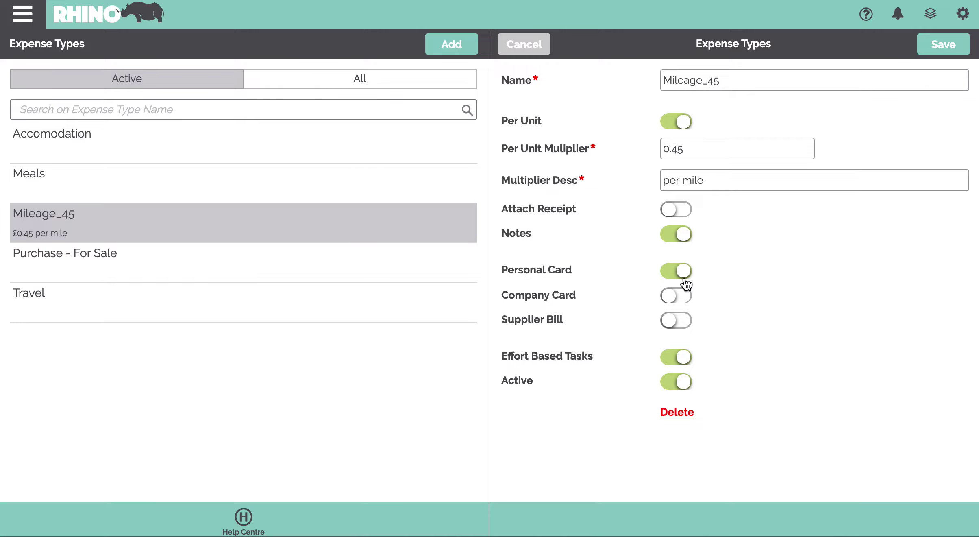
left_click(524, 45)
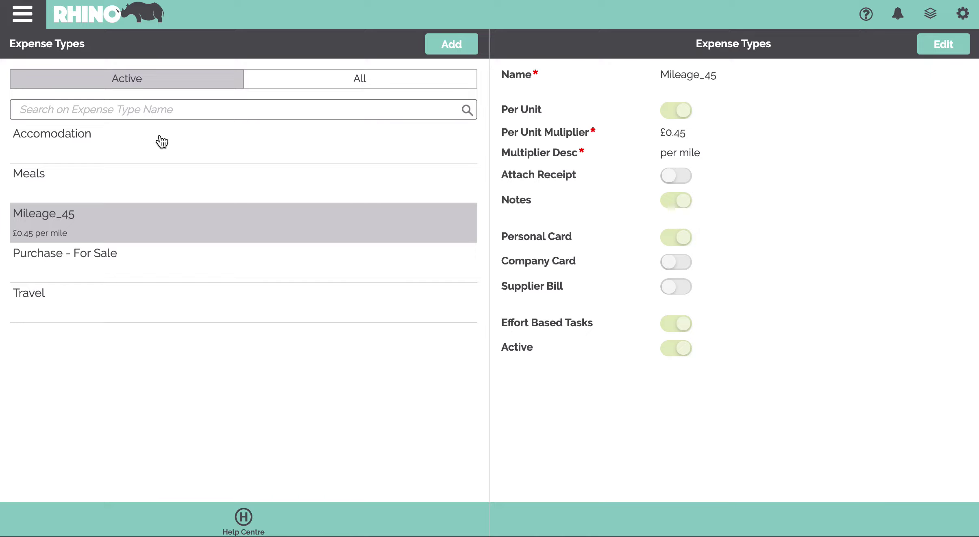